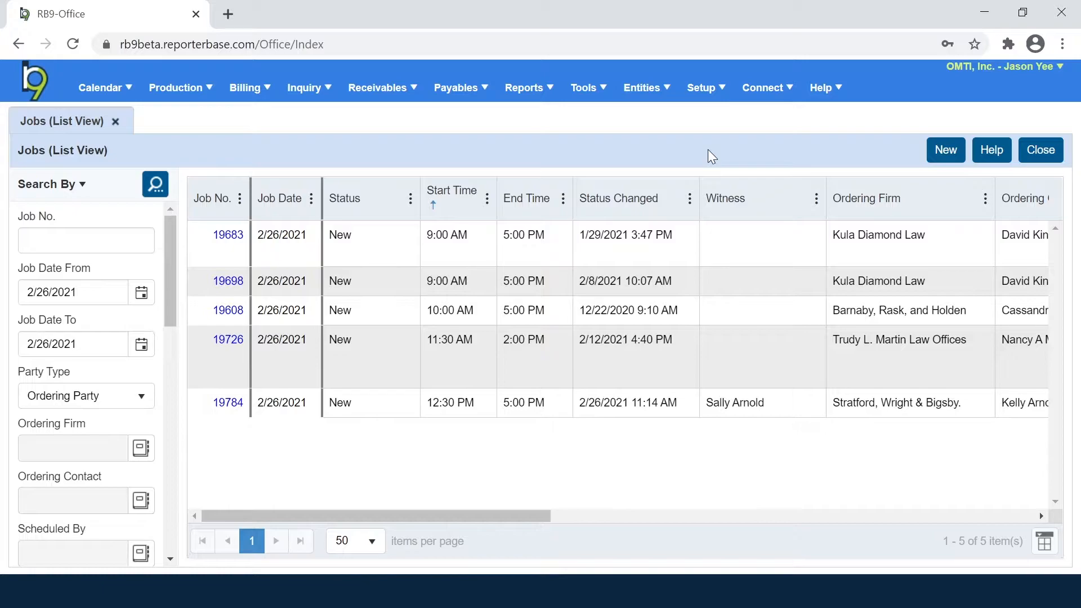
Open job 19784, view the details of its Court Reporting task including the check-in date field, and close the task and job.
click(228, 403)
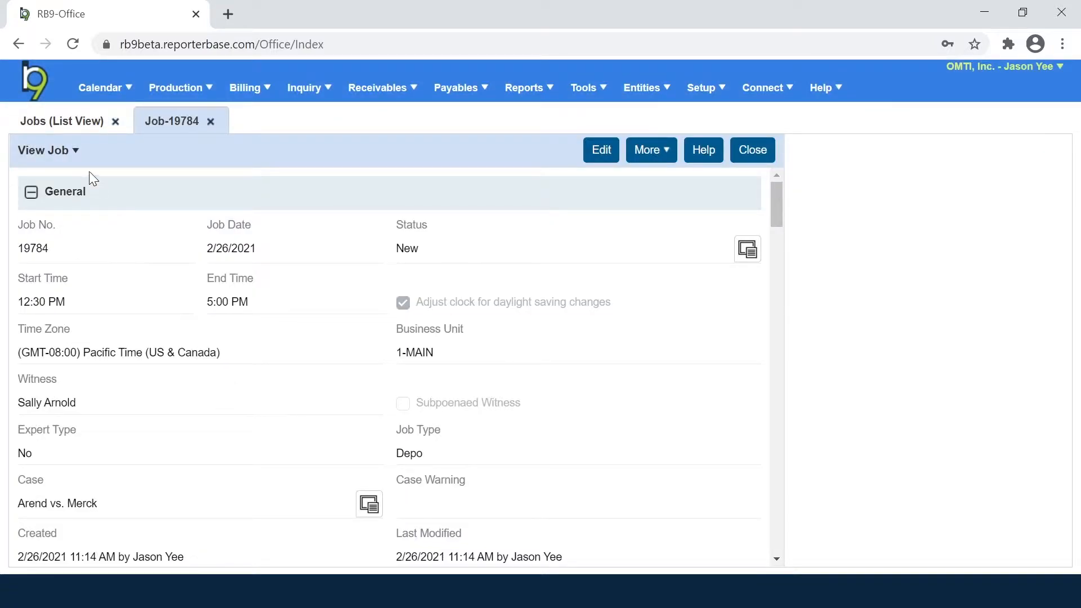
click(73, 158)
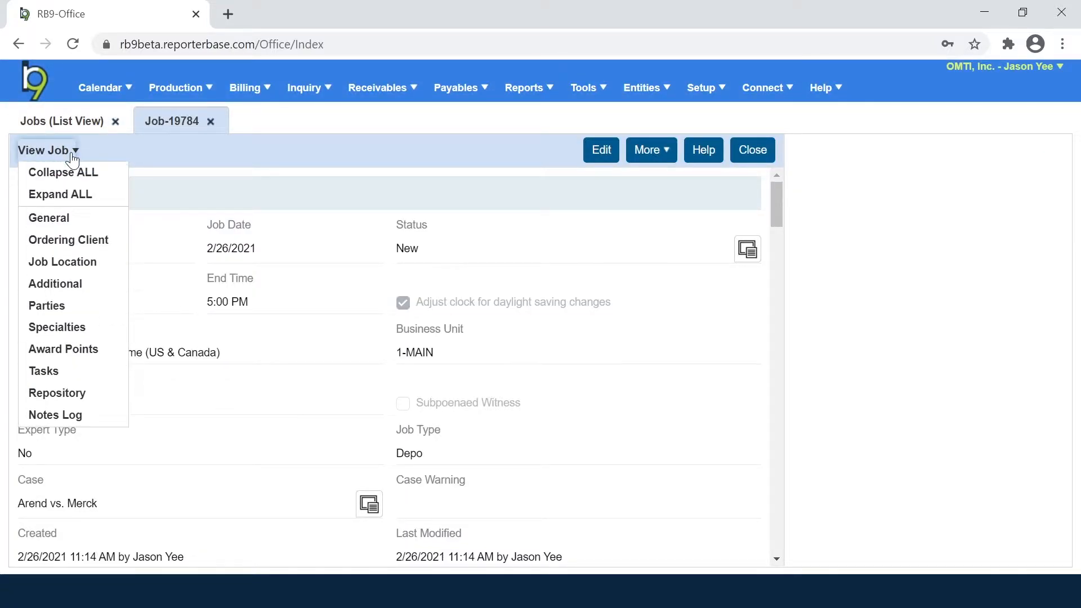
click(62, 372)
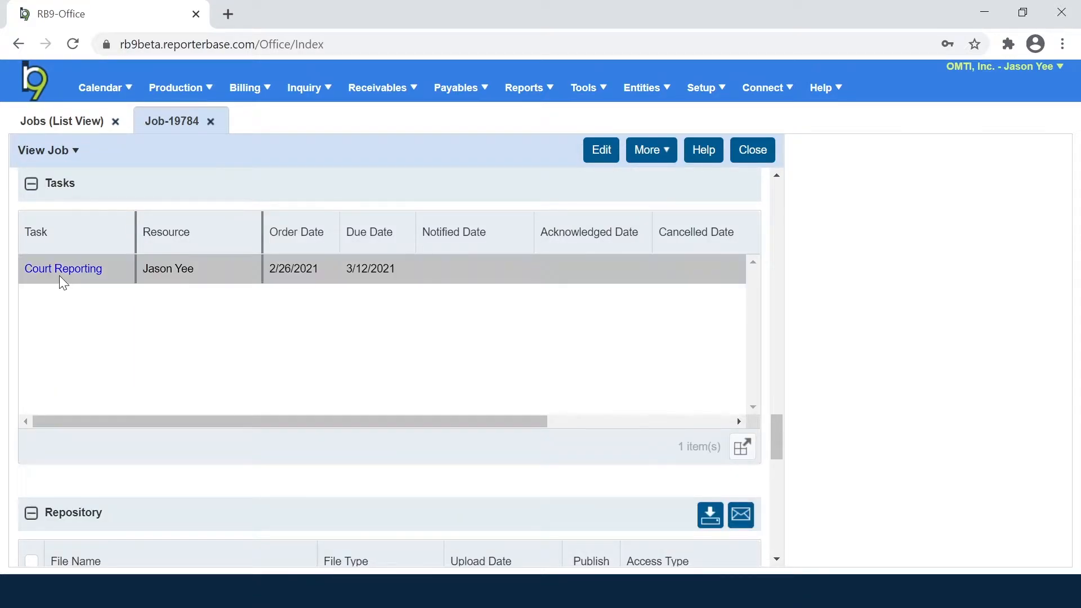
click(60, 273)
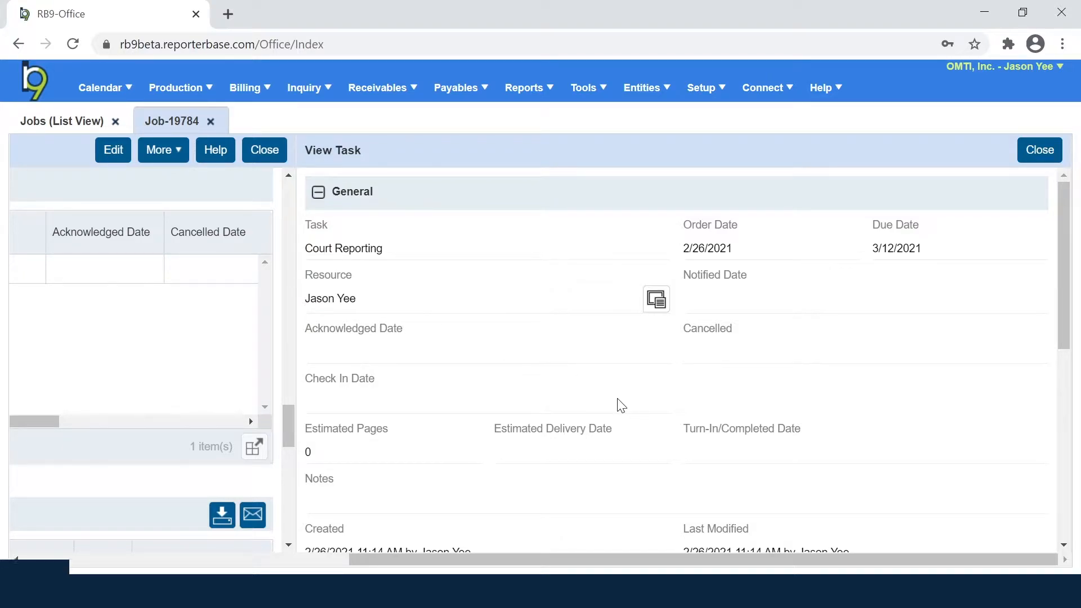
drag(386, 383, 305, 378)
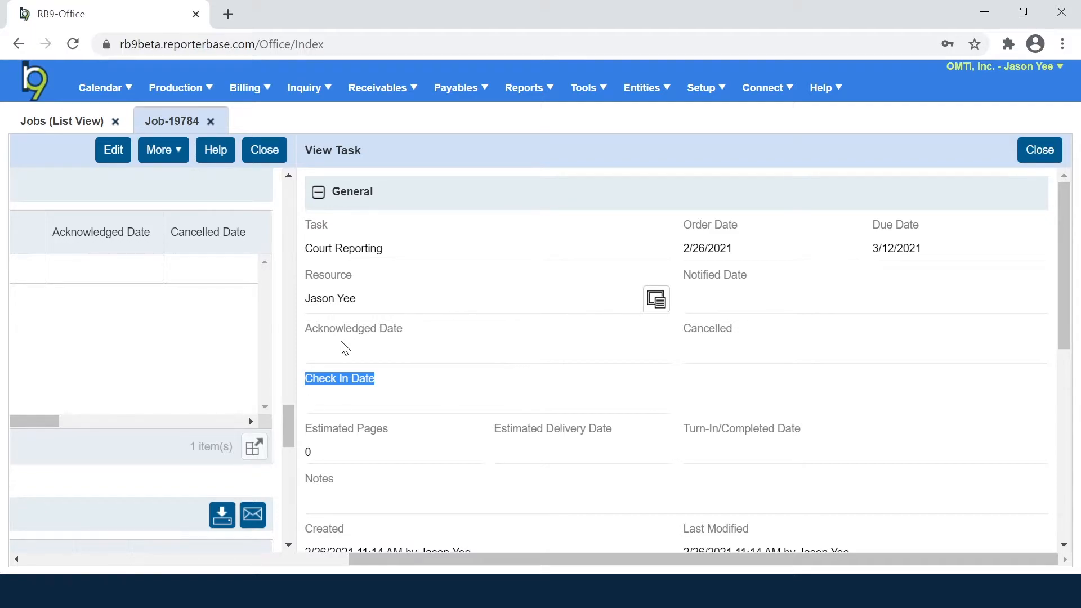
click(1039, 150)
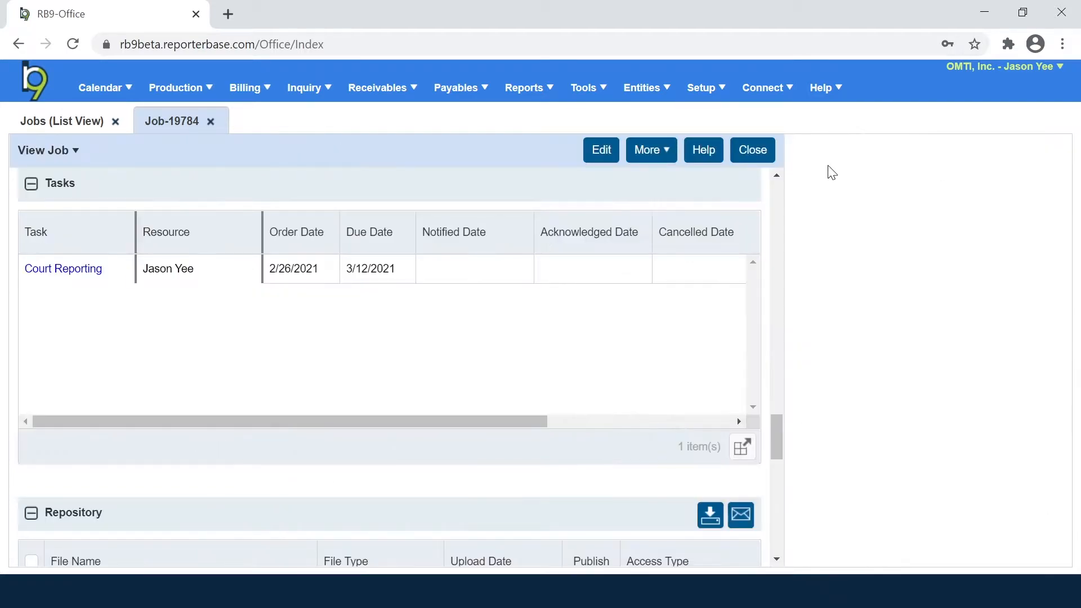
click(753, 150)
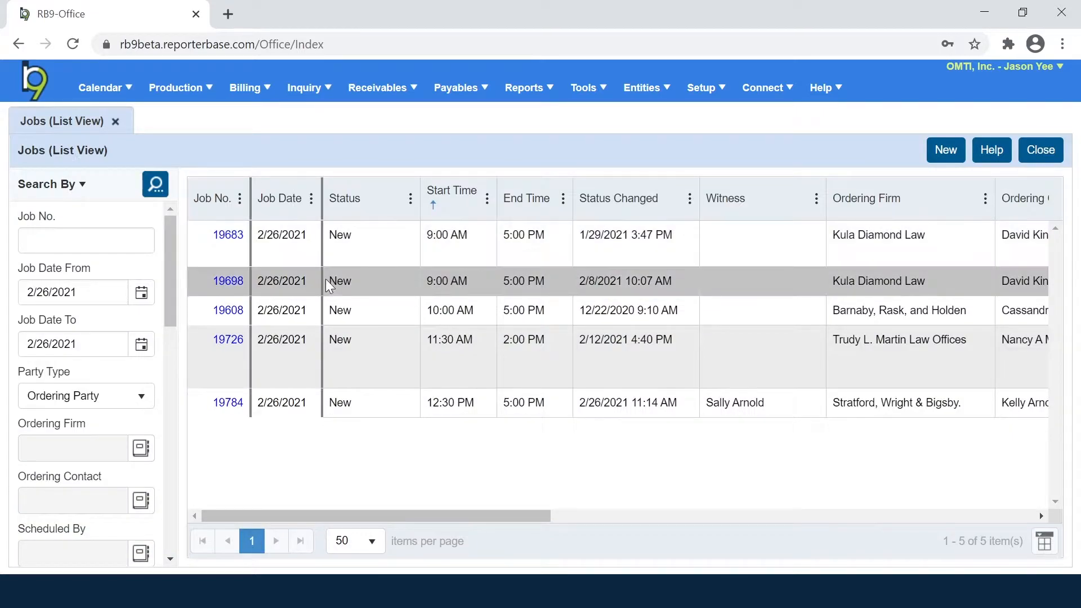
Open job 19683 for editing and go to its Tasks section.
click(234, 236)
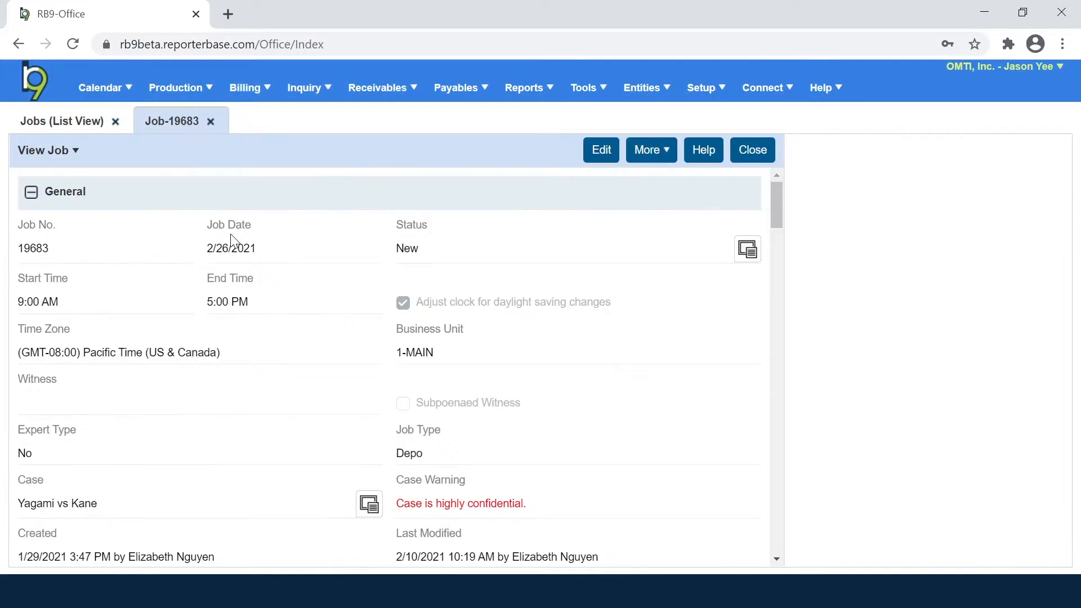
click(602, 148)
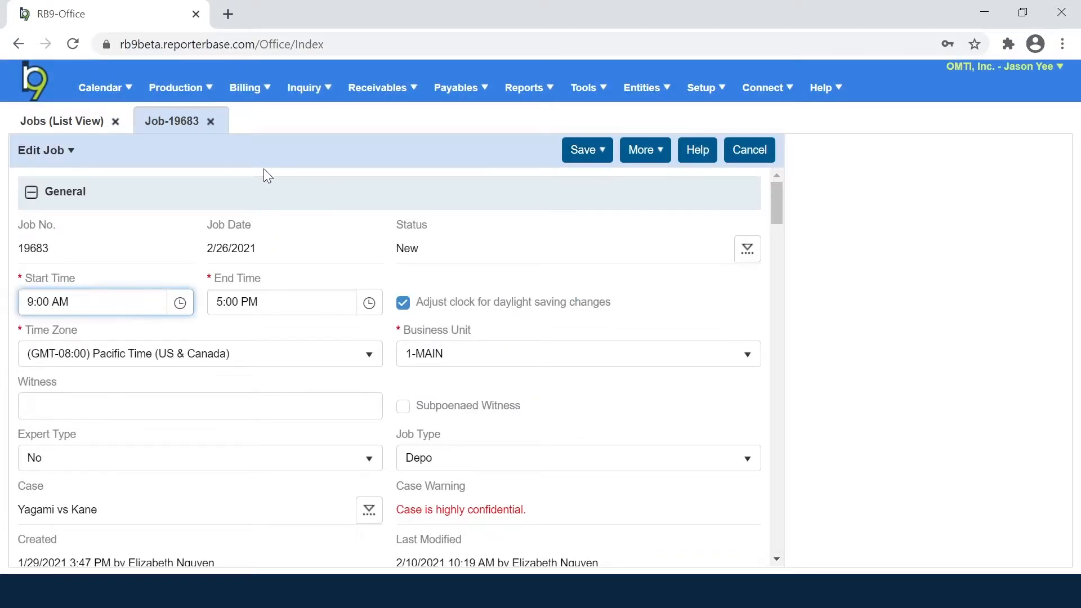
click(69, 150)
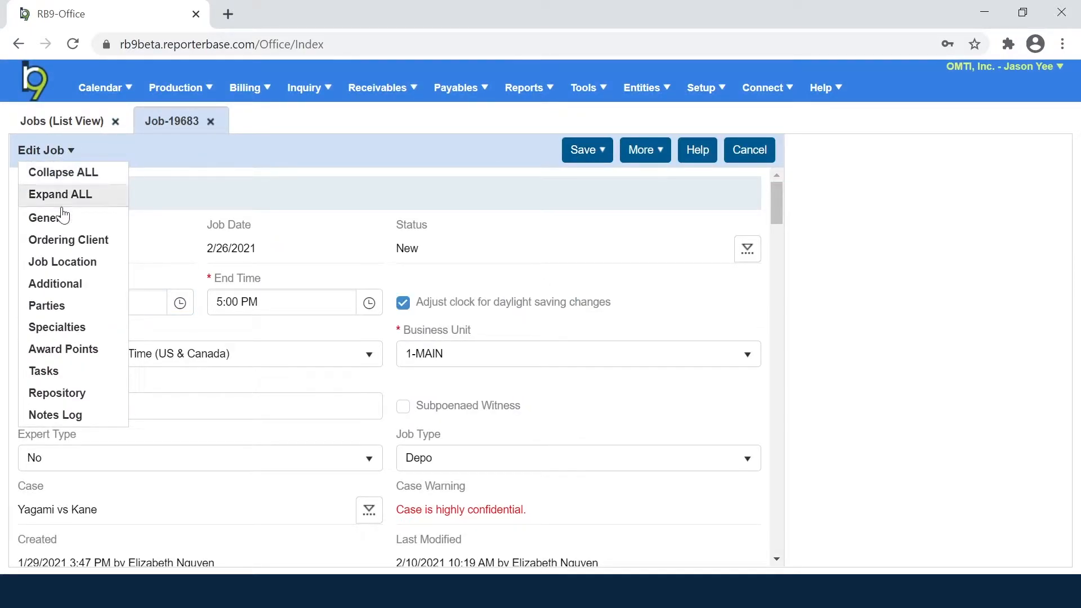
click(45, 371)
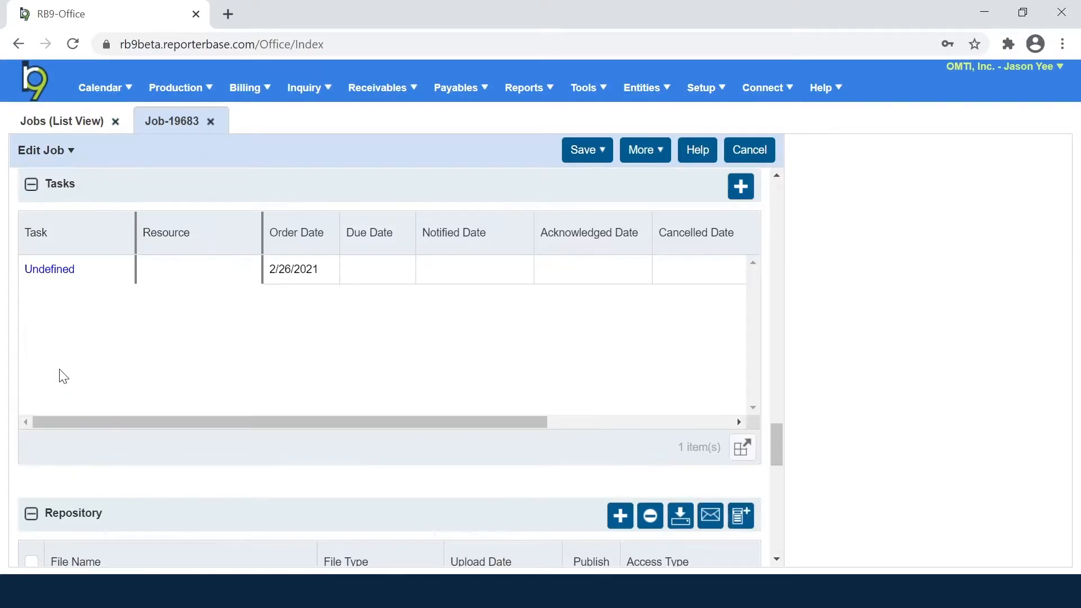
Change the job's Undefined task to Court Reporting, accept the due date change, and save the task.
click(50, 274)
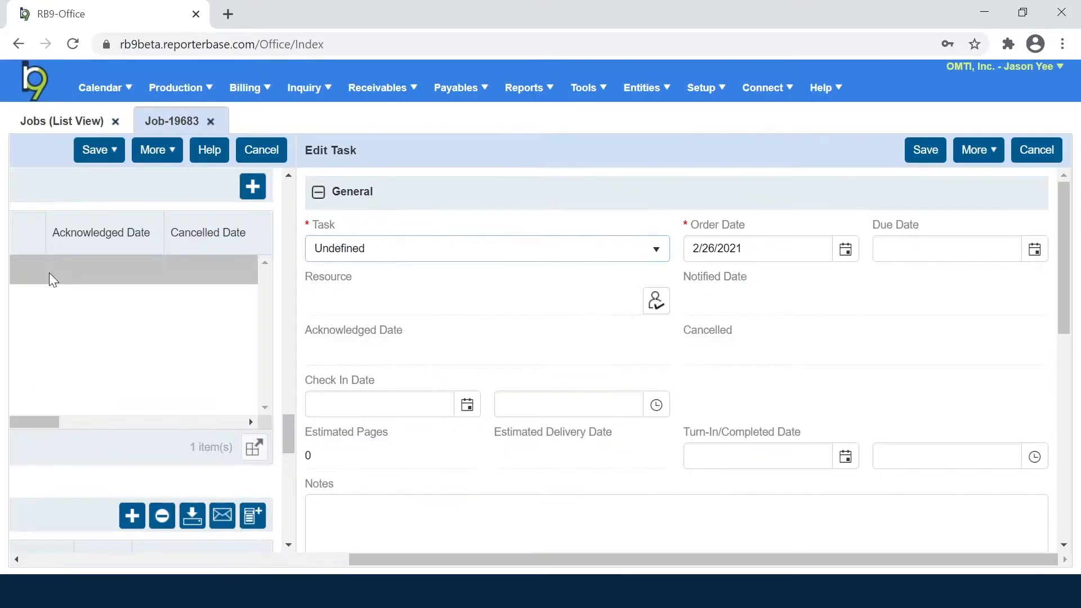
click(368, 254)
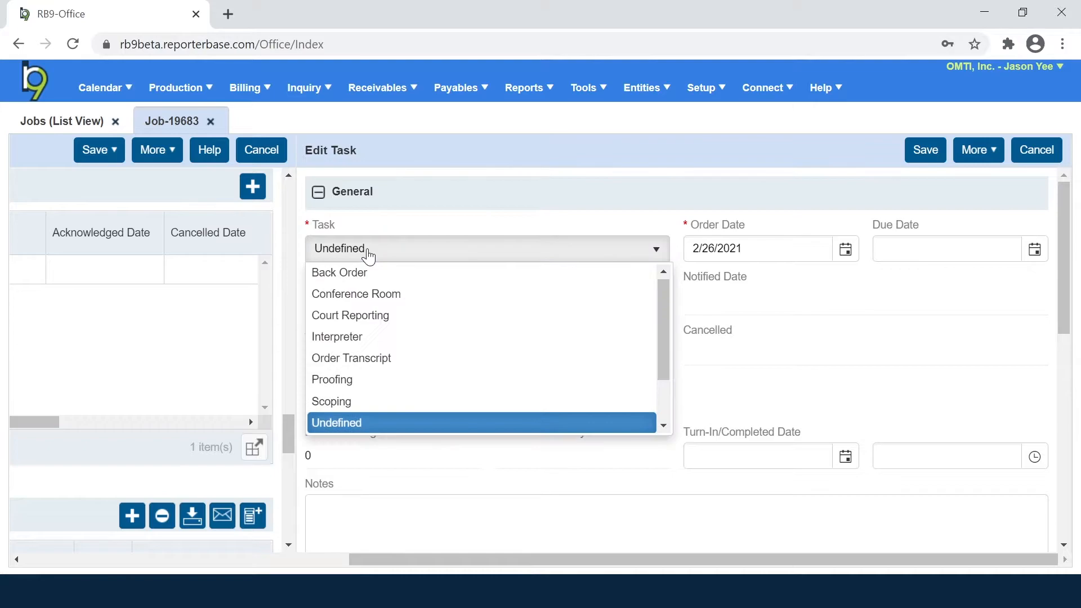
click(367, 315)
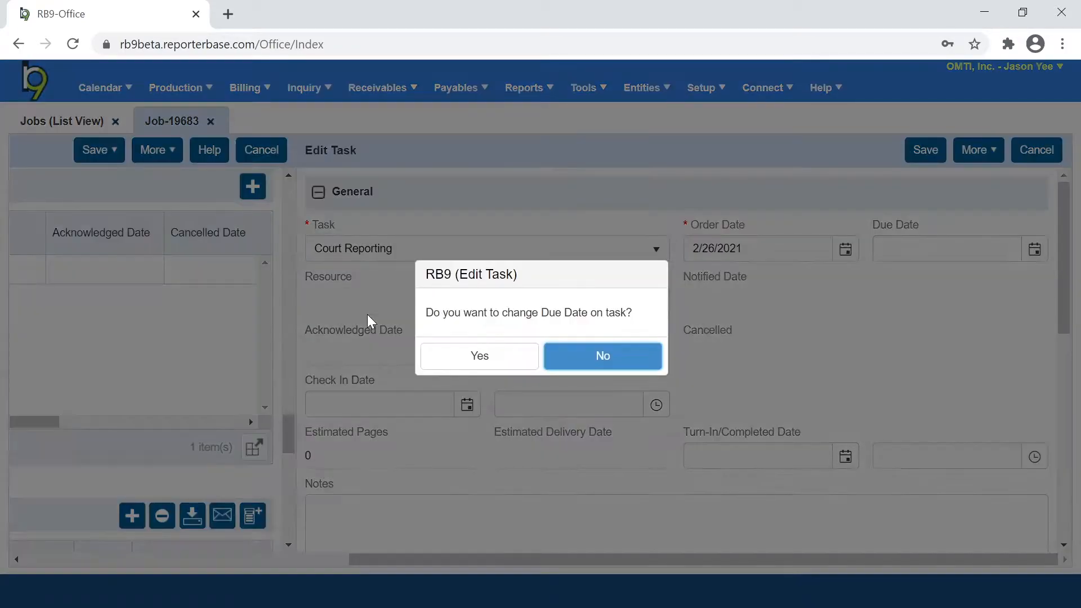
click(452, 359)
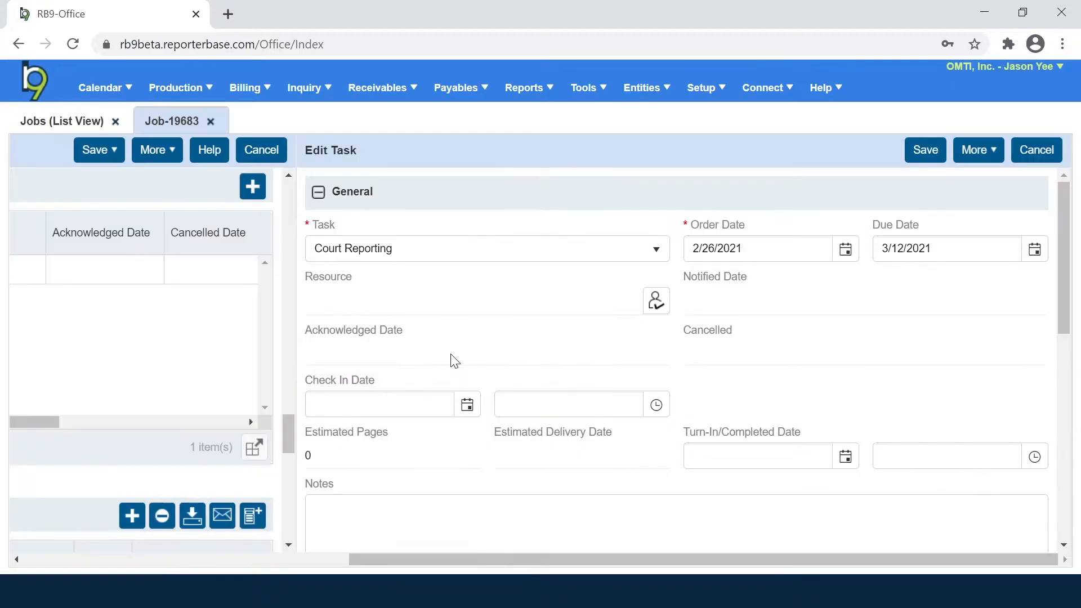
click(913, 155)
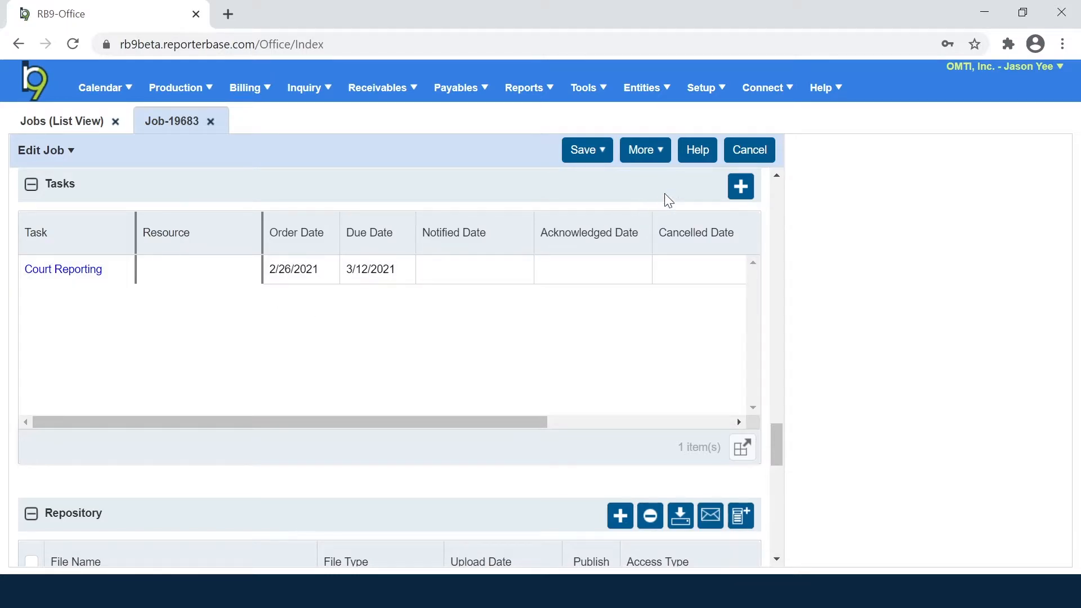
Add Zoom, Conference Room and Video tasks to the job at once and save them.
click(743, 194)
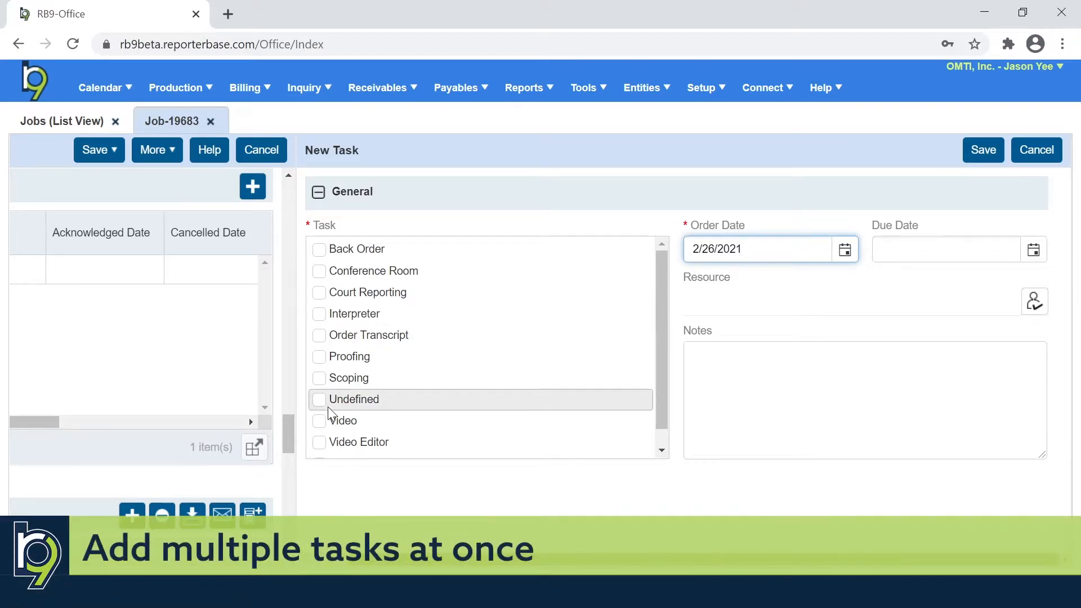
scroll(330, 411, down, 1)
click(319, 446)
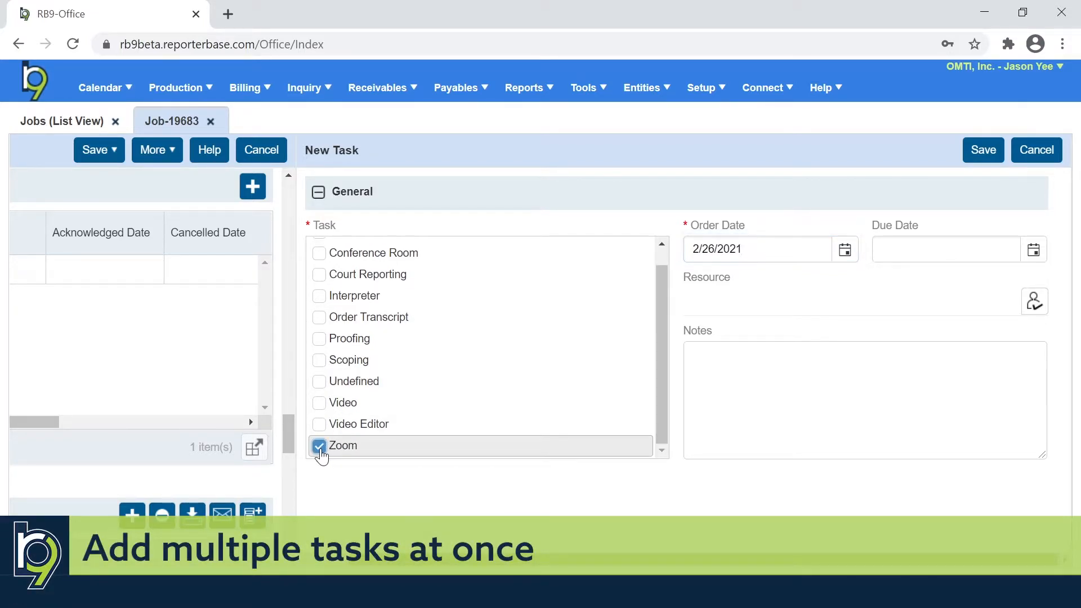
scroll(319, 447, up, 1)
click(318, 273)
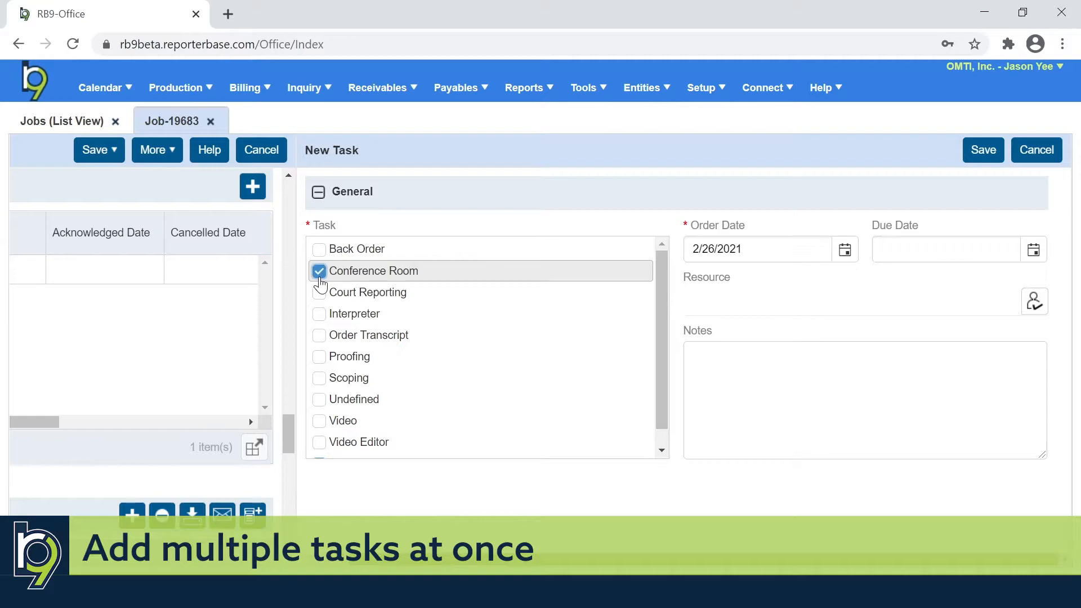
click(320, 422)
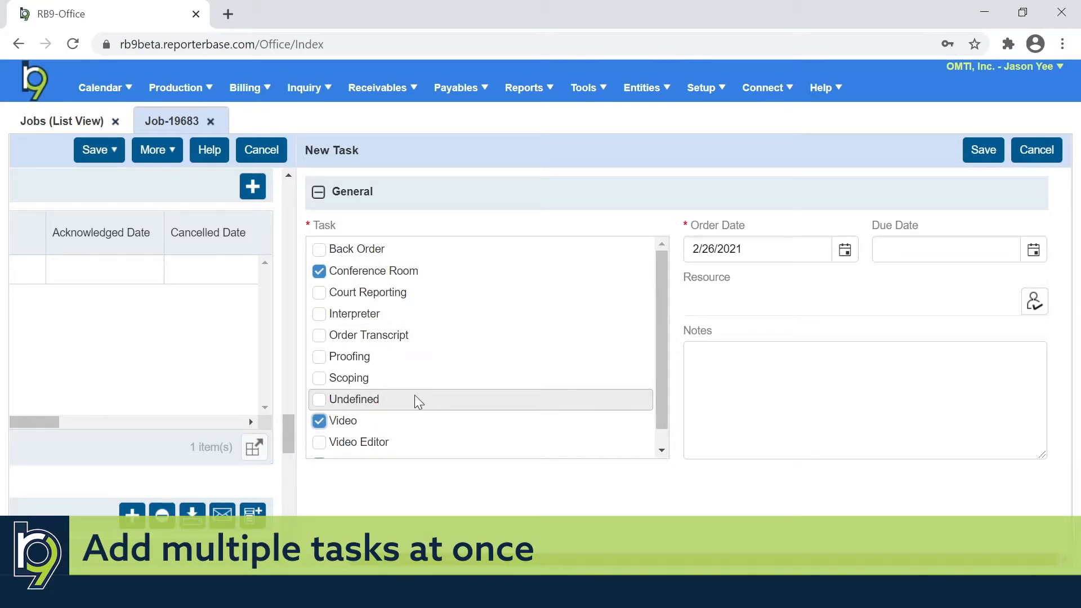
click(981, 151)
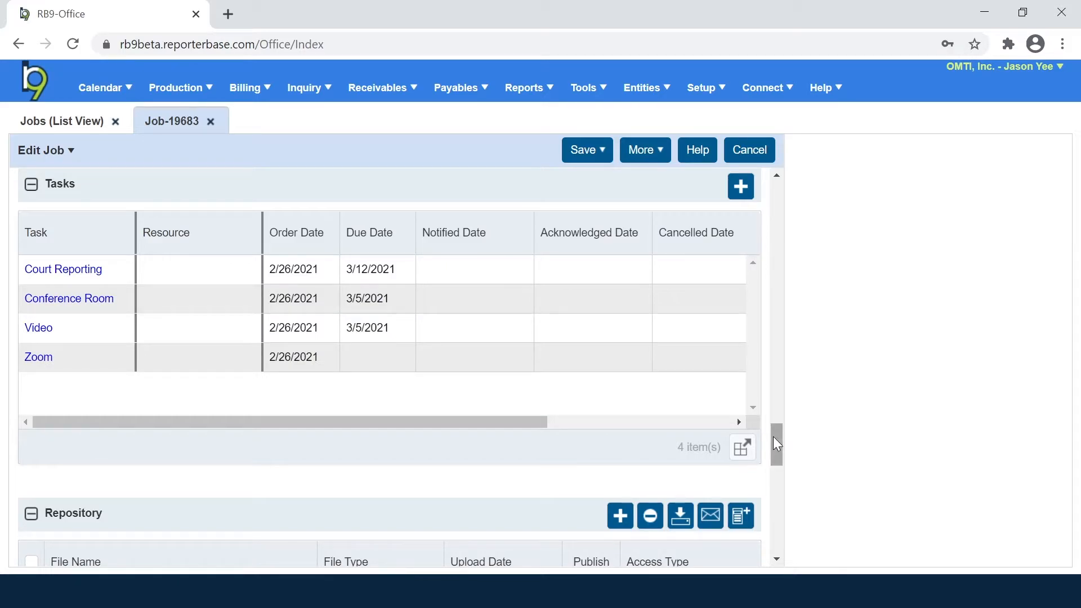
Go to the Job Location section, choose Online Meeting as the location type, and check the URL and Location Notes fields.
click(60, 154)
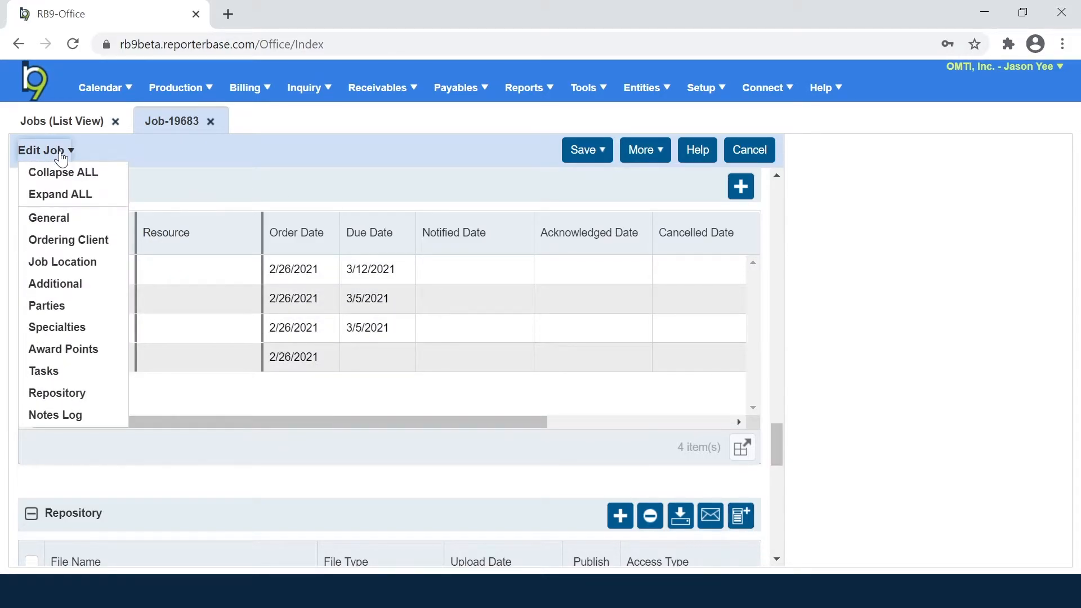
click(62, 262)
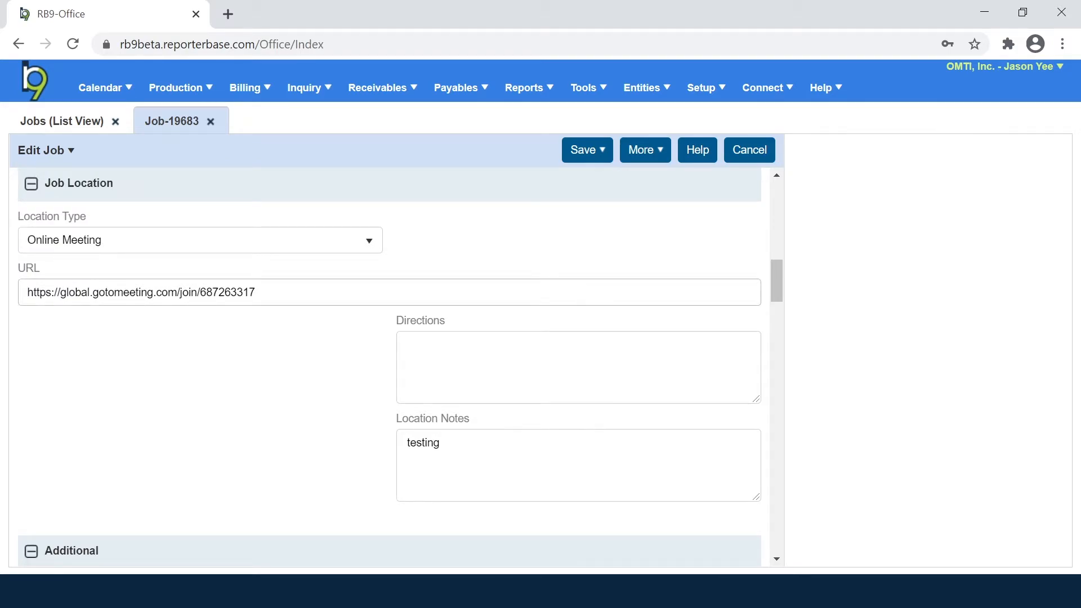
click(62, 292)
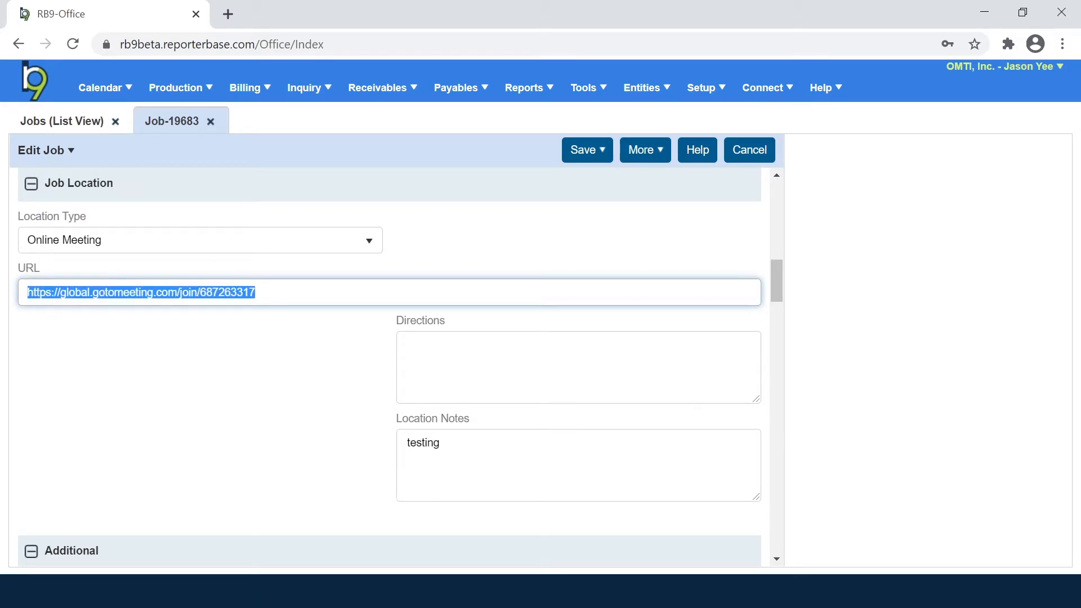
click(372, 242)
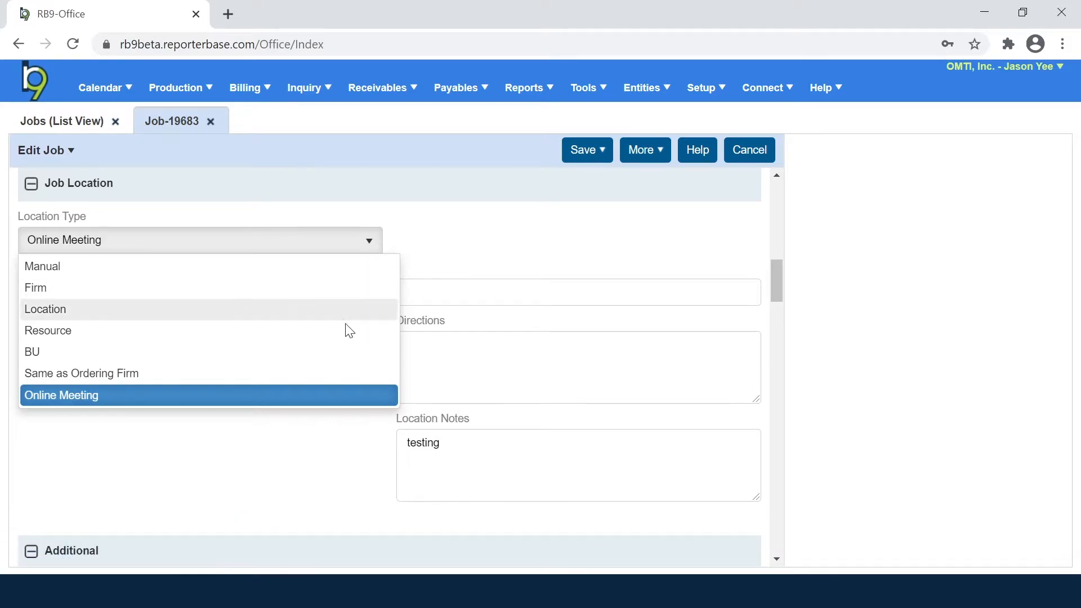
click(324, 397)
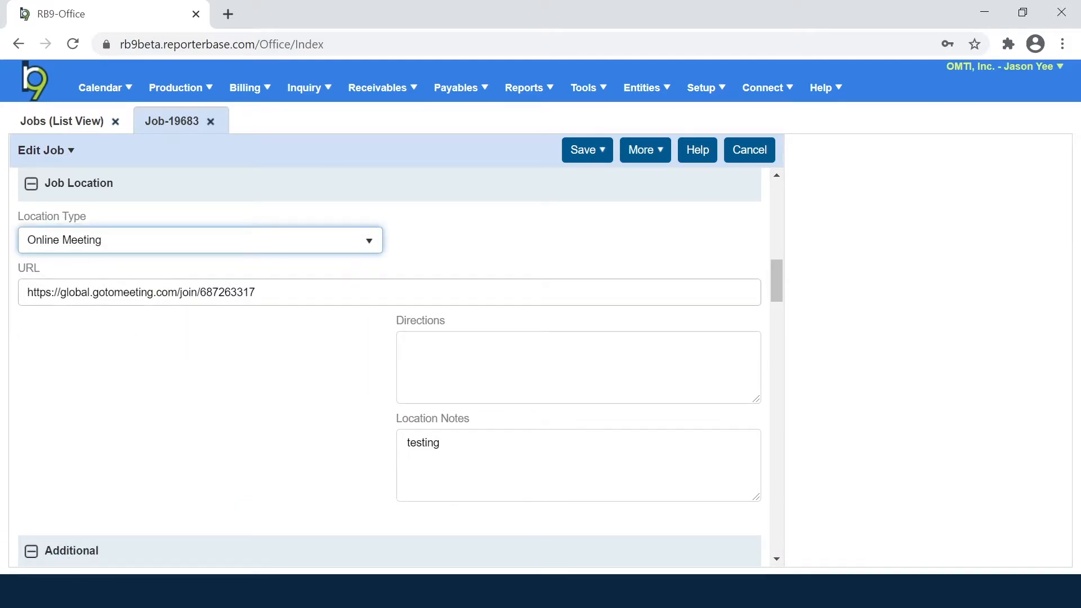
key(Tab)
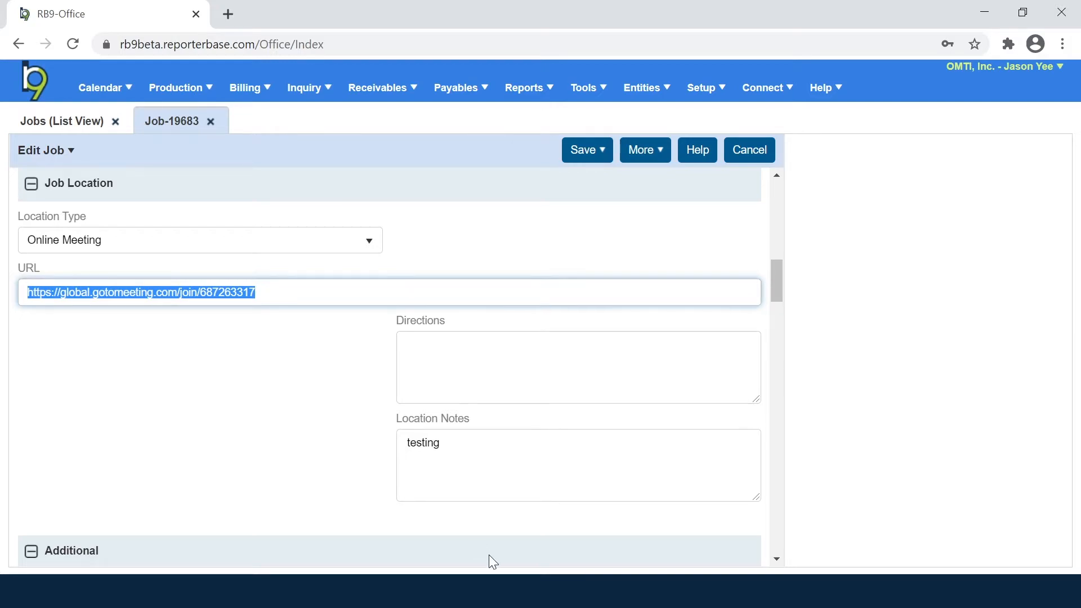
click(569, 471)
key(ctrl+a)
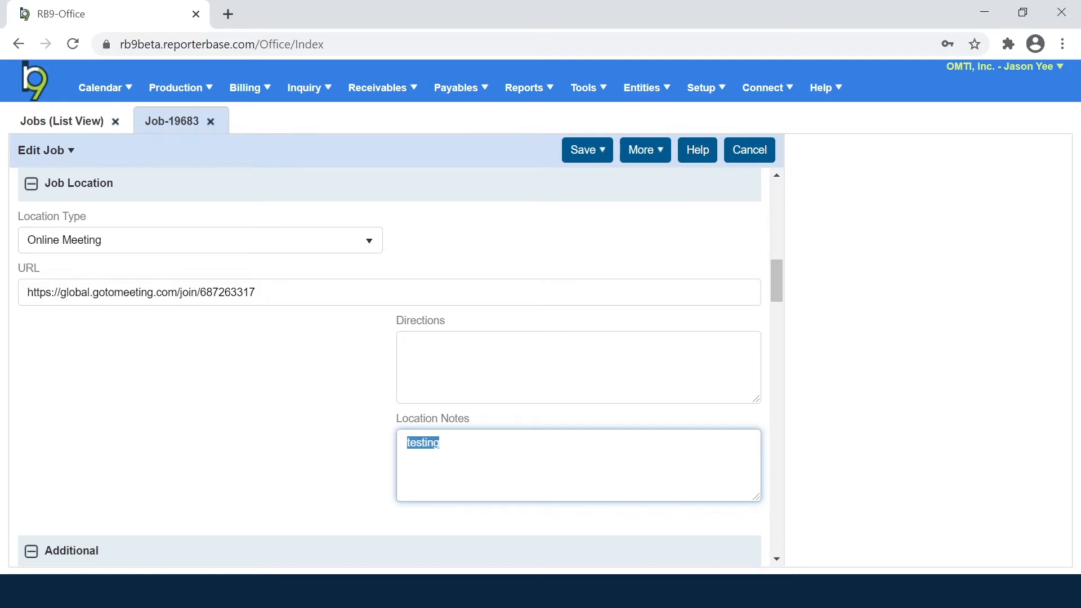
Start sending the job confirmation with the Acknowledgement of Scheduling form and the mail composer shown.
scroll(647, 299, up, 3)
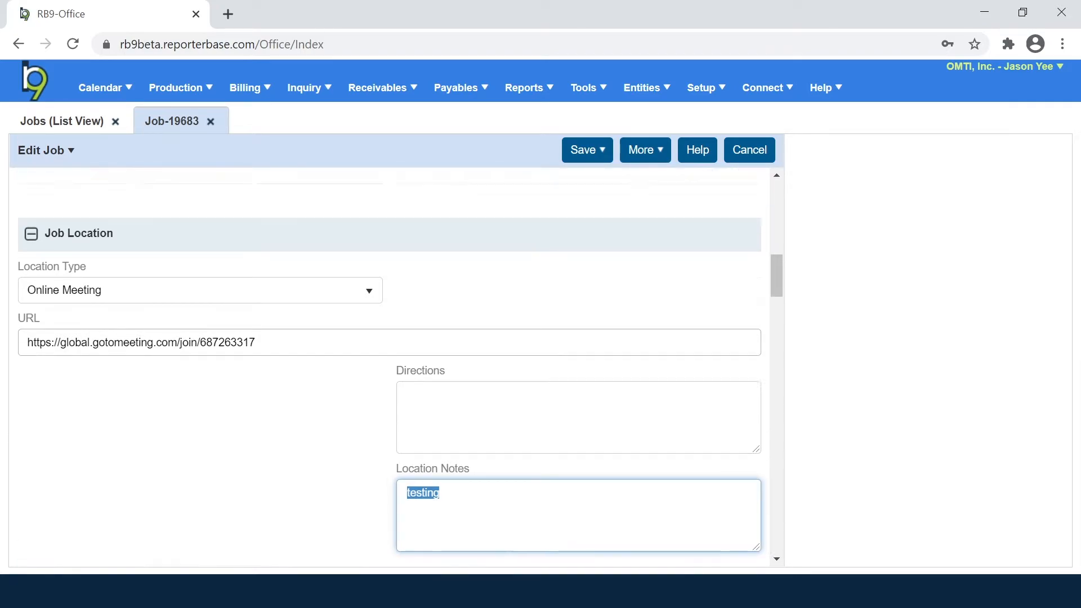
click(652, 161)
scroll(647, 353, up, 3)
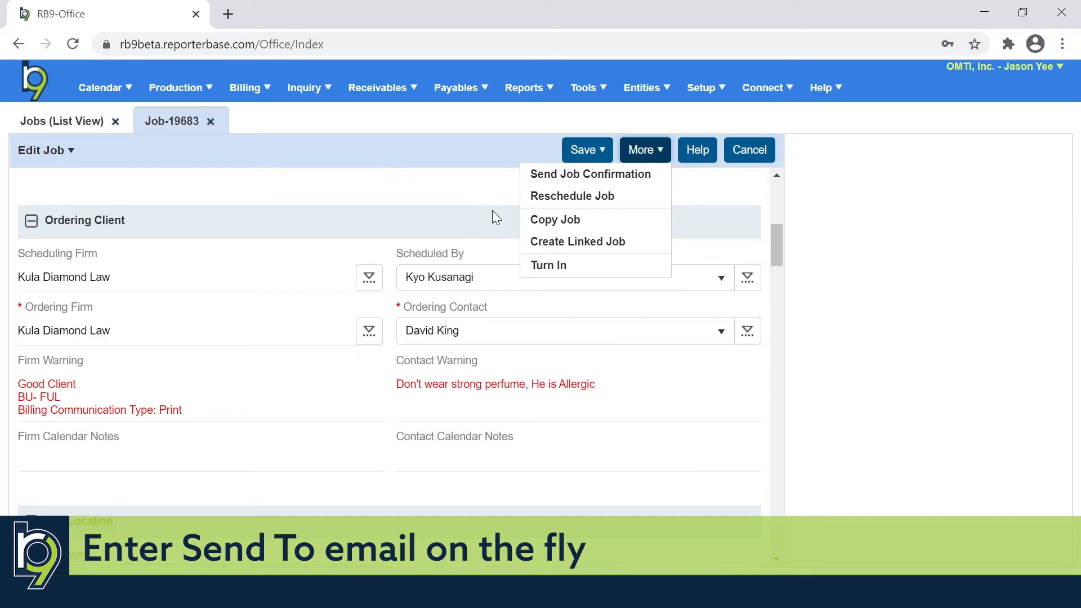
click(559, 175)
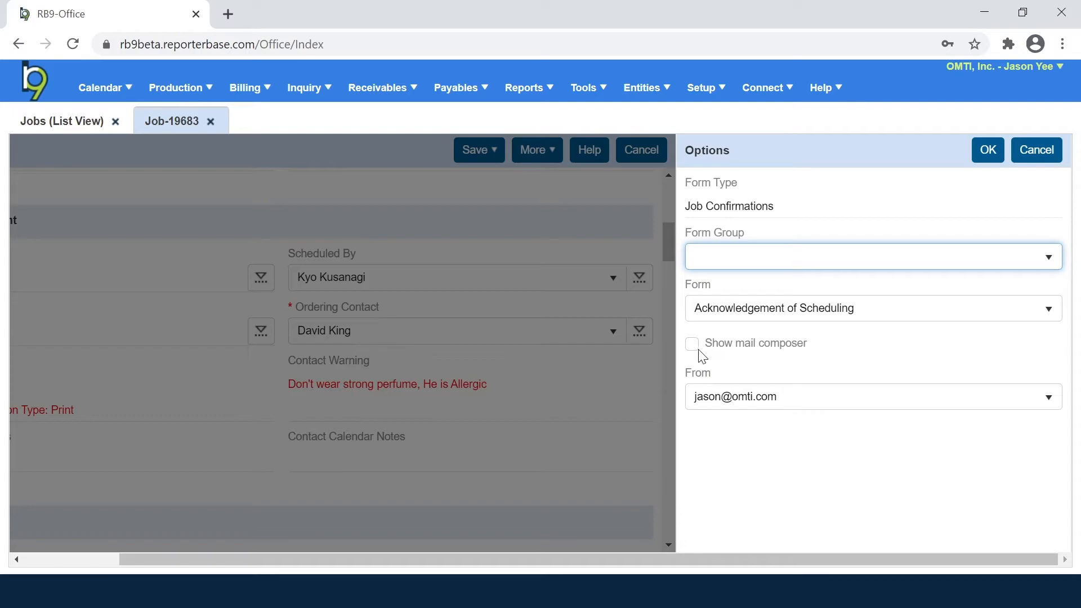
click(692, 345)
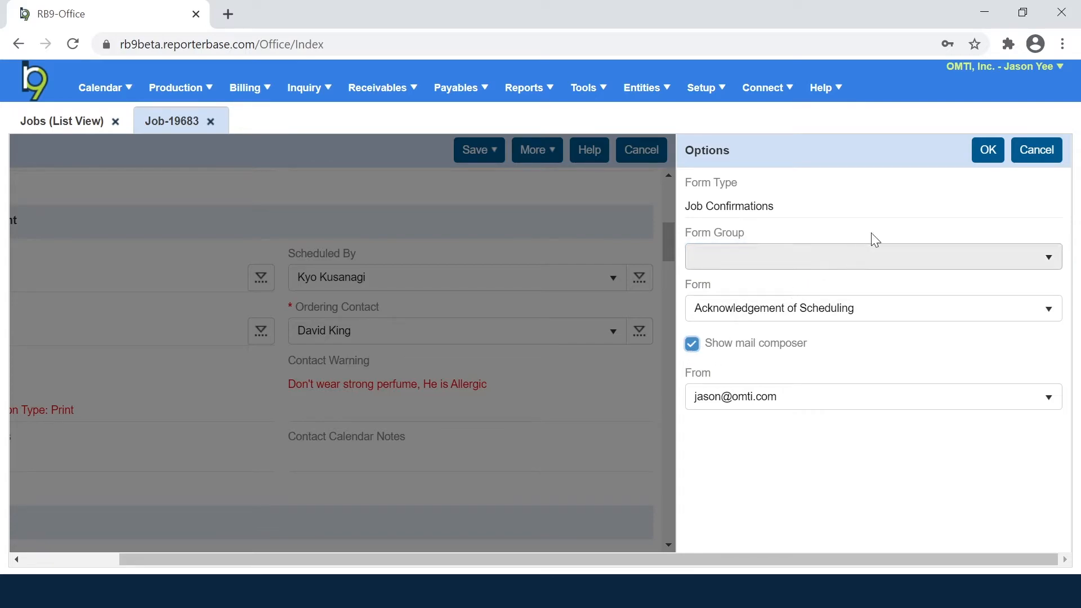
click(989, 151)
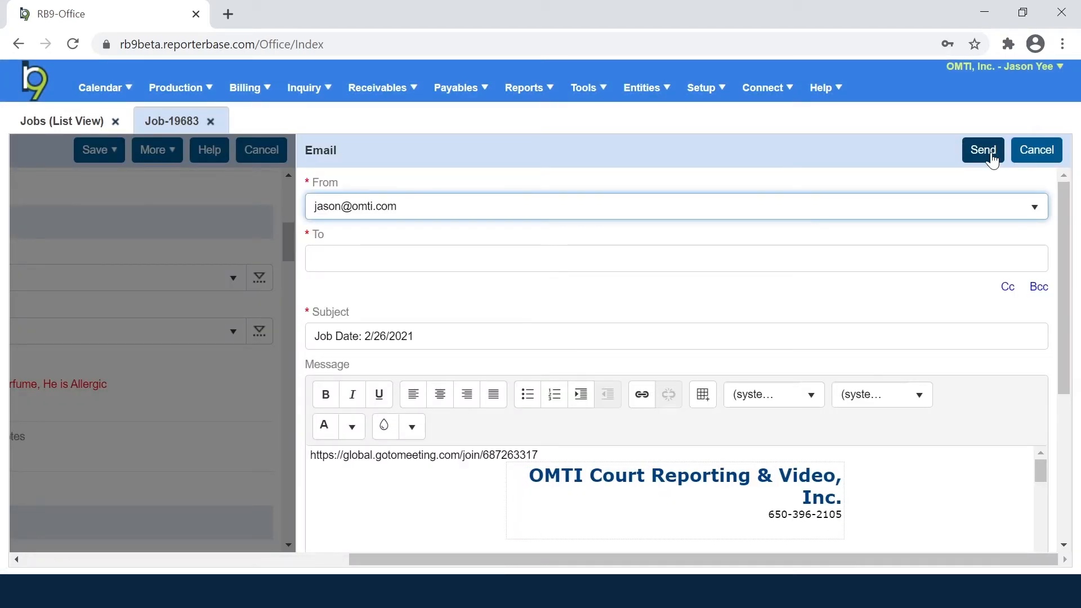
Remove the 19683.ics calendar attachment from the job confirmation email.
click(953, 258)
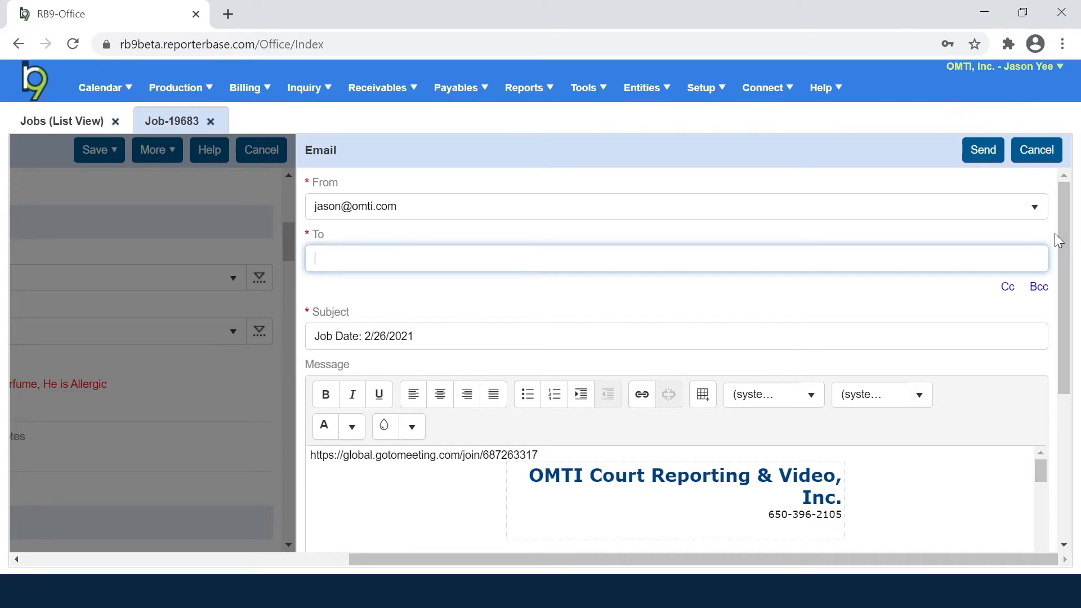
drag(1066, 241, 1077, 375)
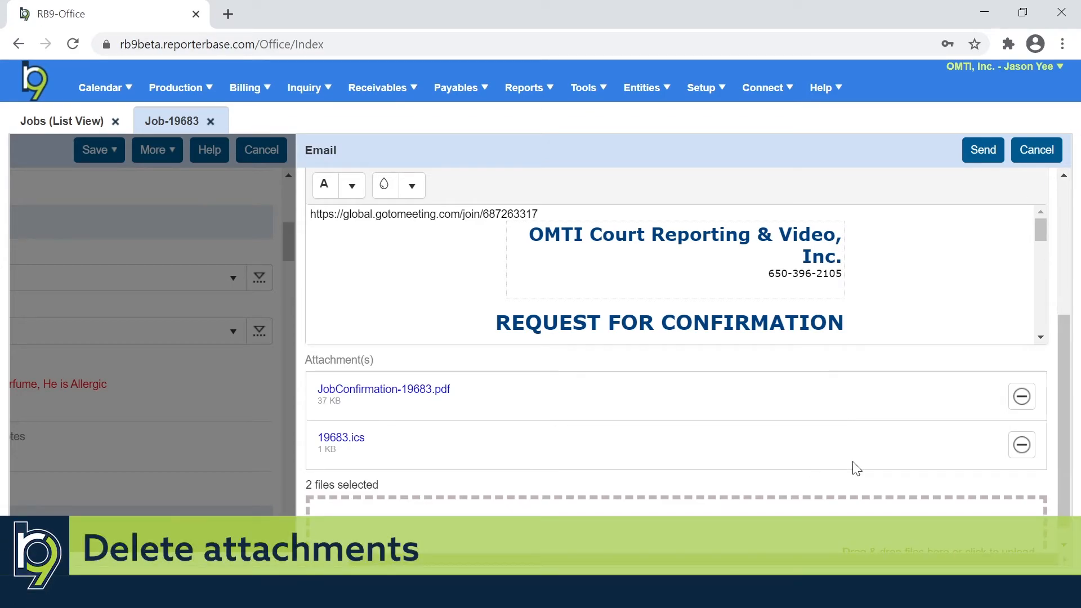
click(1022, 446)
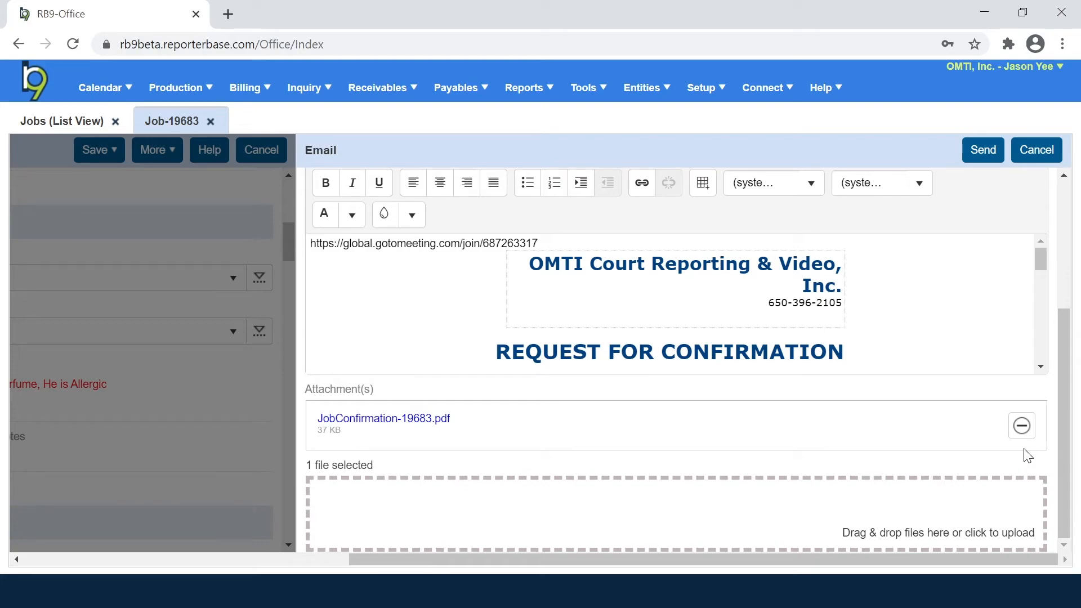
Discard the job confirmation email and leave job 19683 to return to the jobs list.
click(1029, 158)
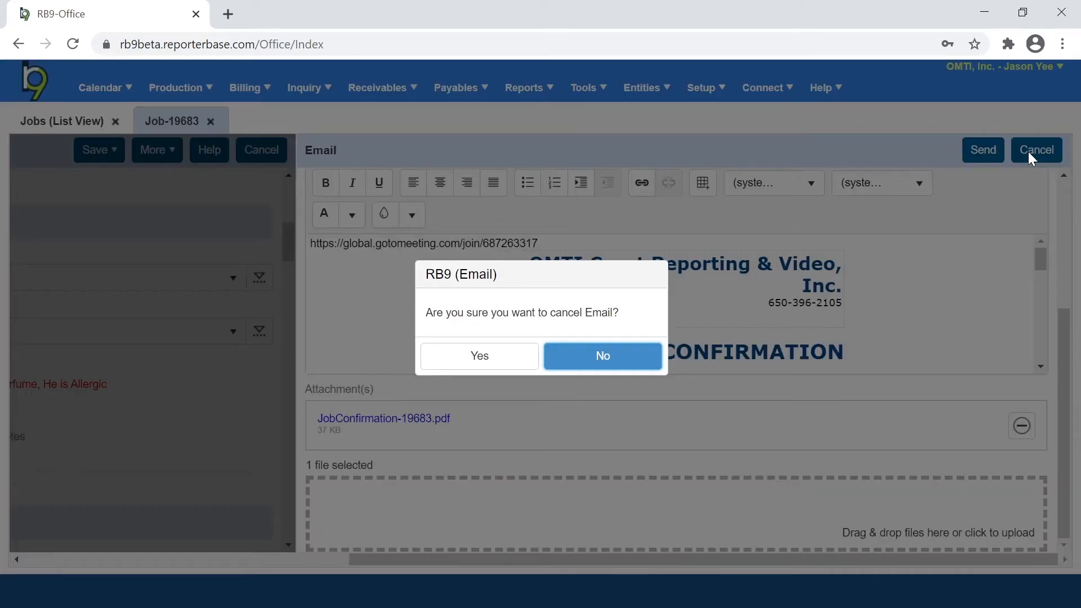
click(435, 368)
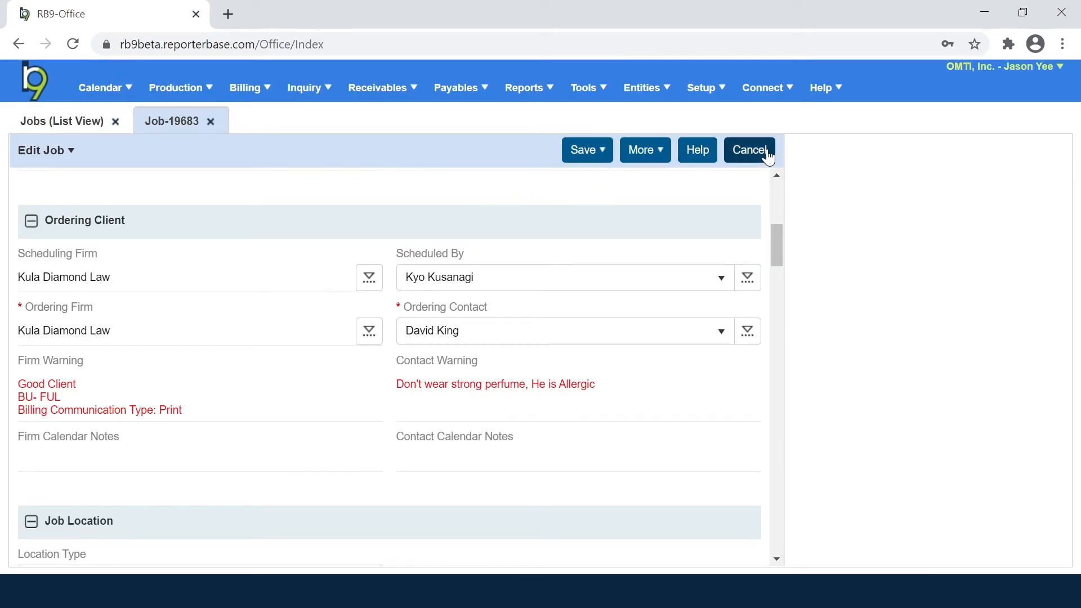
click(750, 150)
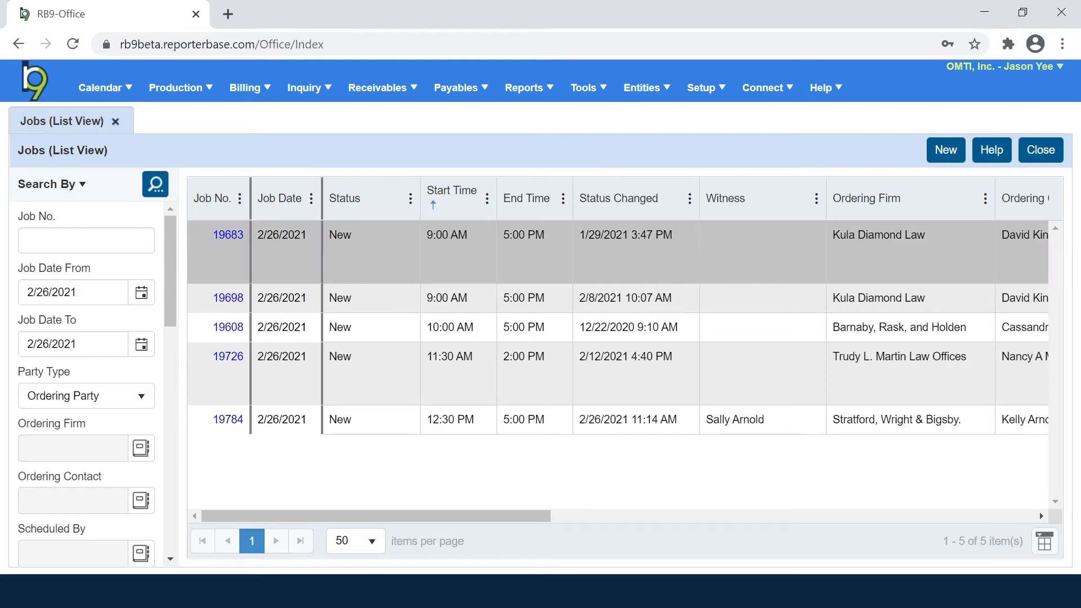
Open job 19784 for editing, go to its Tasks section, and open the Court Reporting task.
click(228, 420)
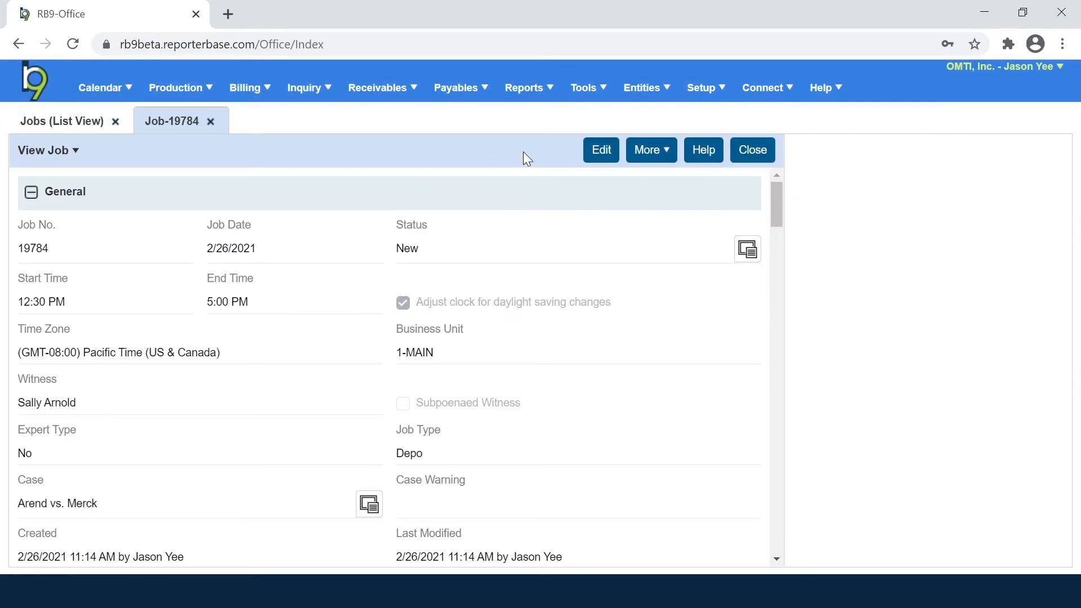
click(601, 150)
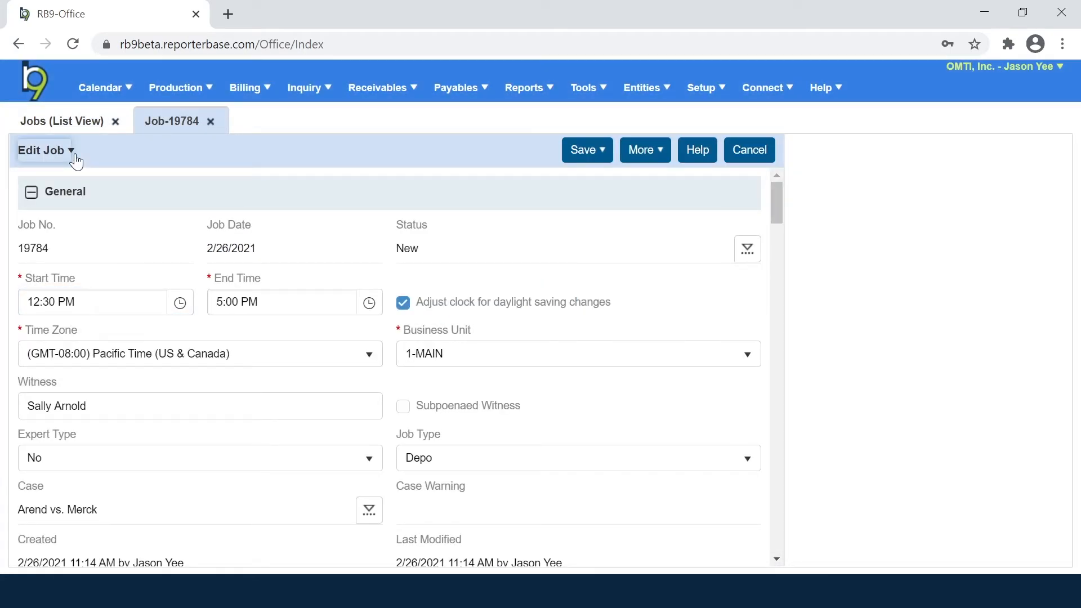
click(75, 157)
click(77, 371)
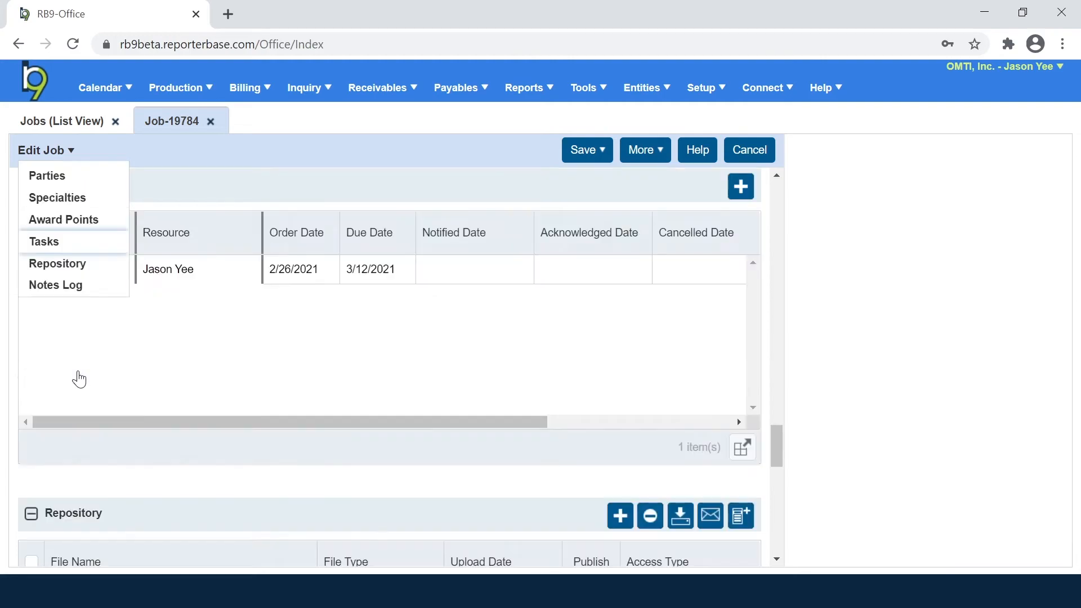
click(56, 270)
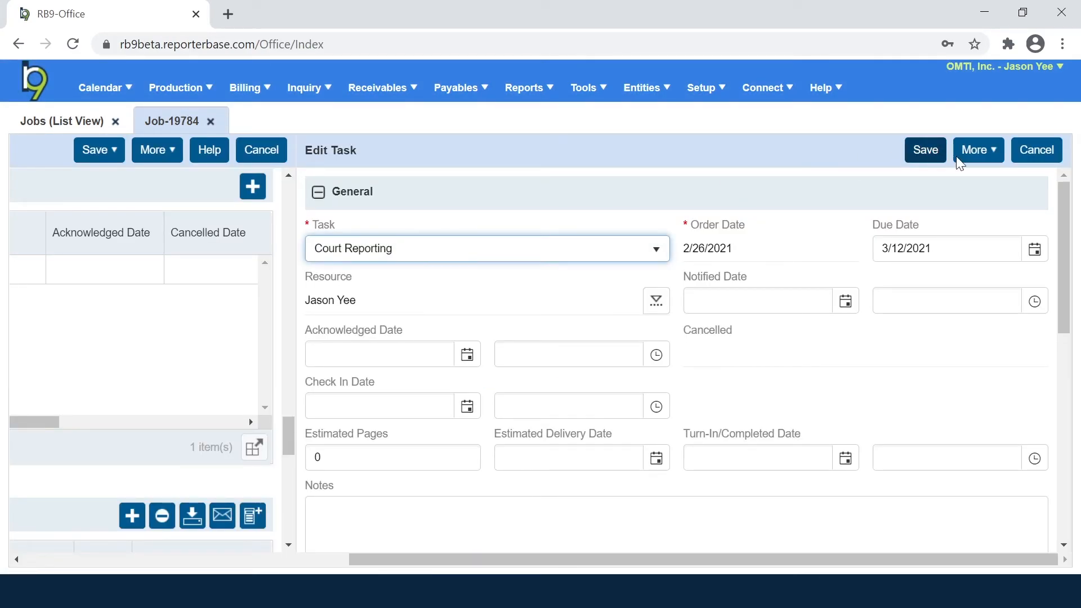
Send the assignment notification for the Court Reporting task with the Show mail composer option on.
click(973, 163)
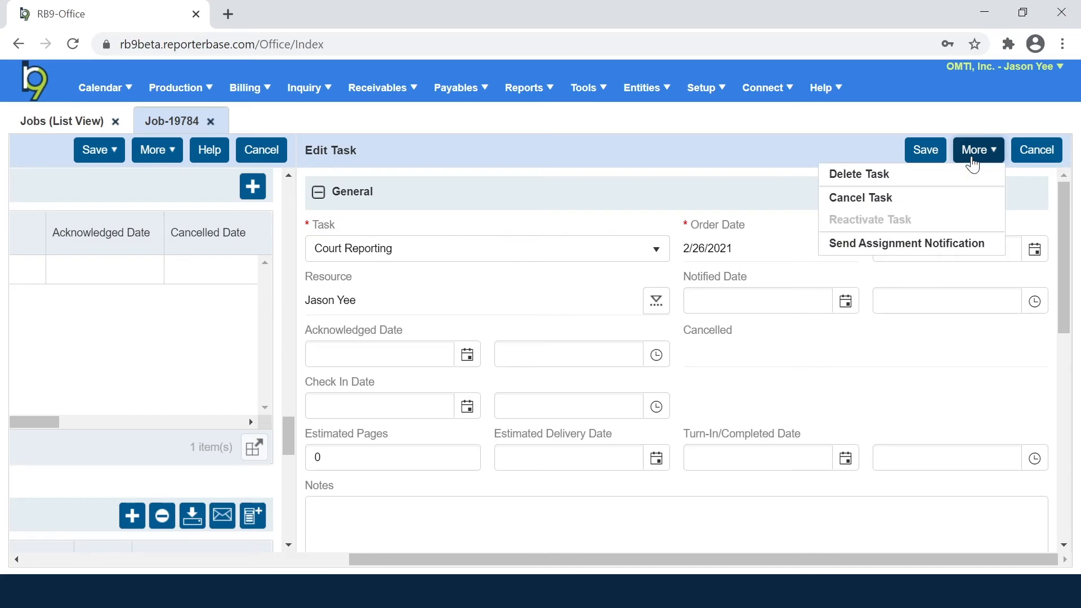
click(961, 248)
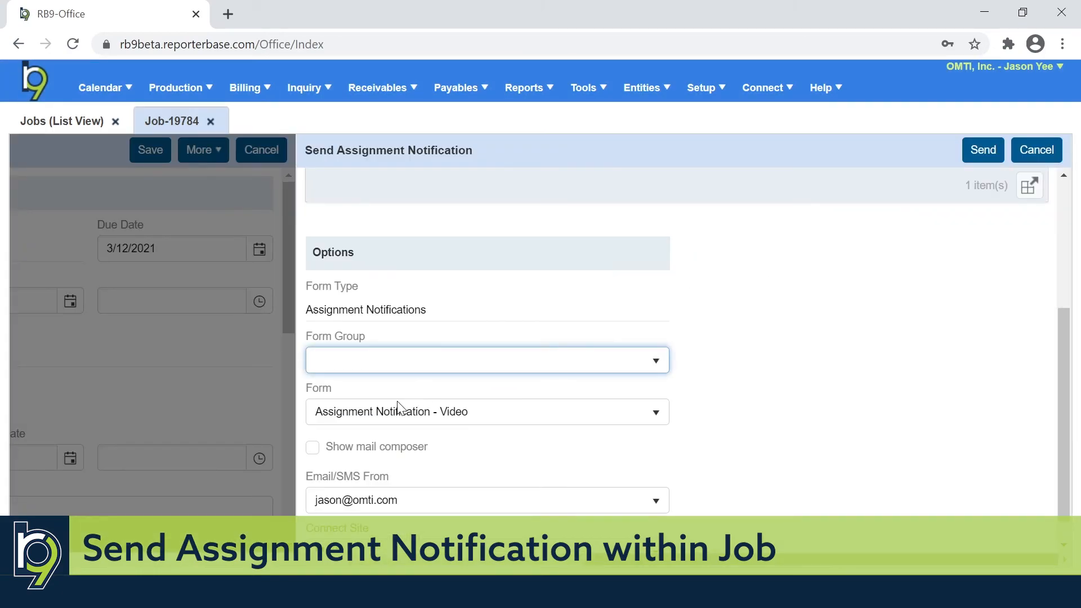
scroll(394, 366, up, 4)
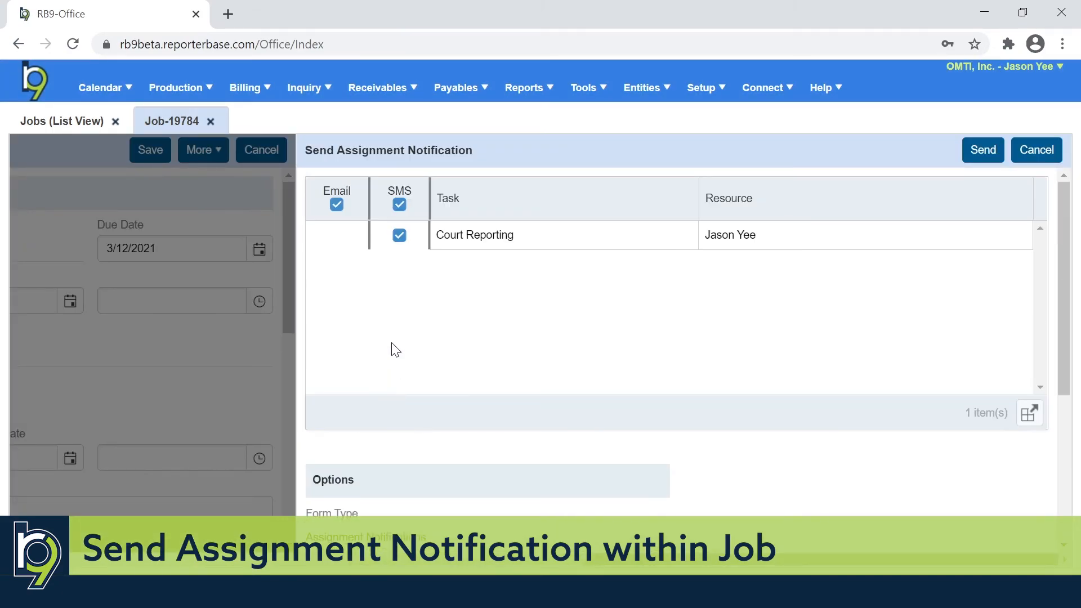
scroll(375, 314, down, 4)
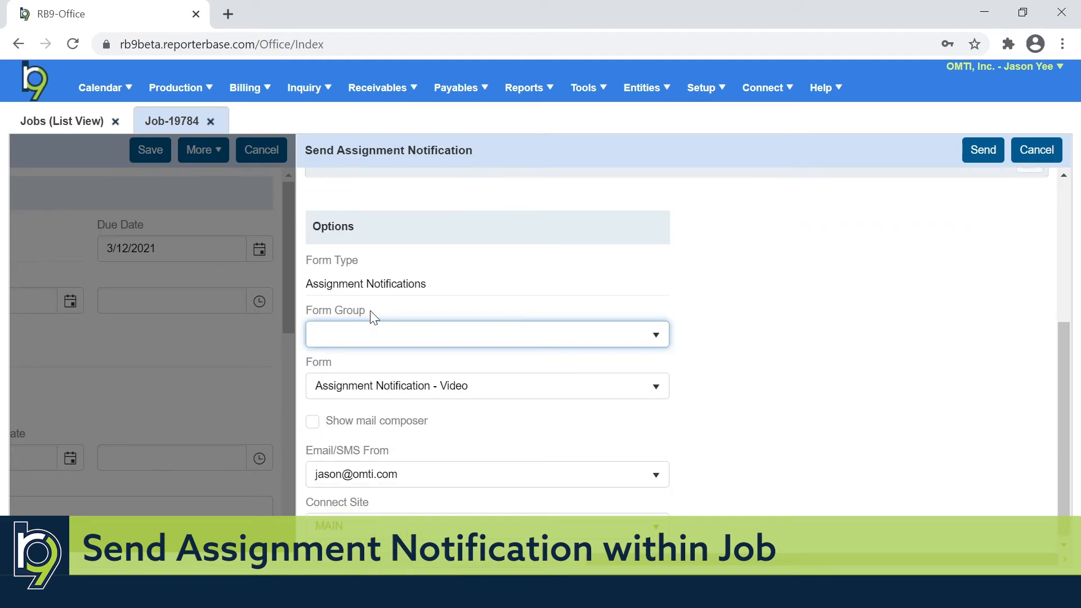
click(313, 416)
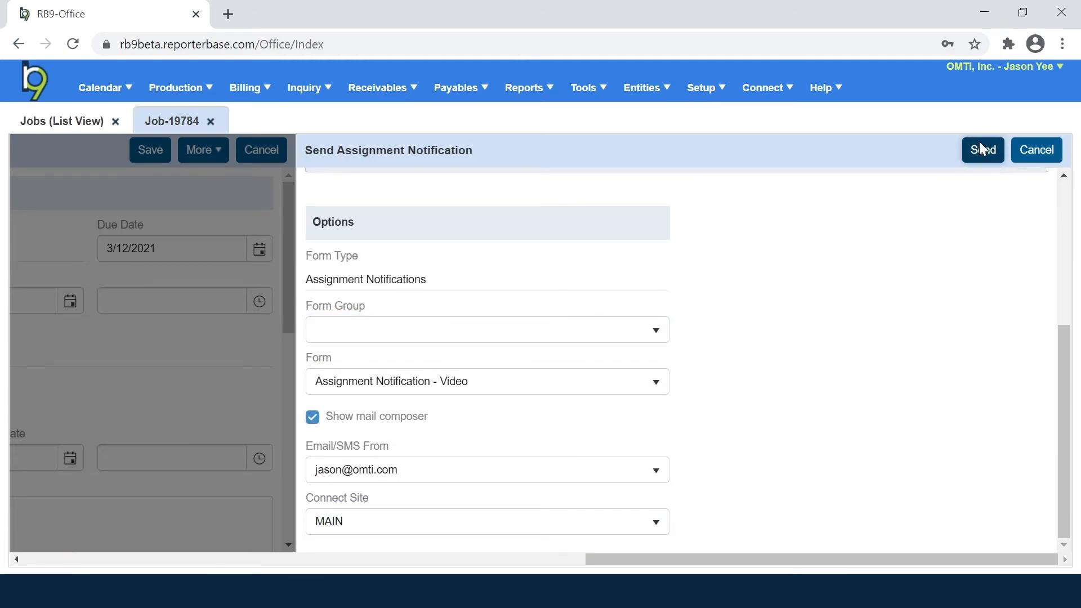
click(983, 149)
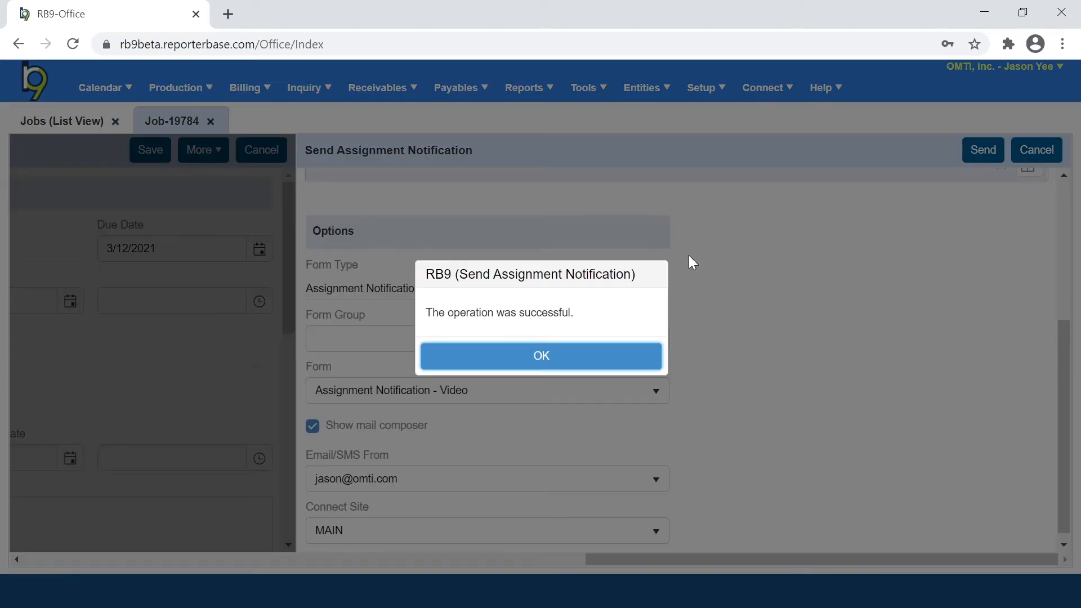
click(614, 354)
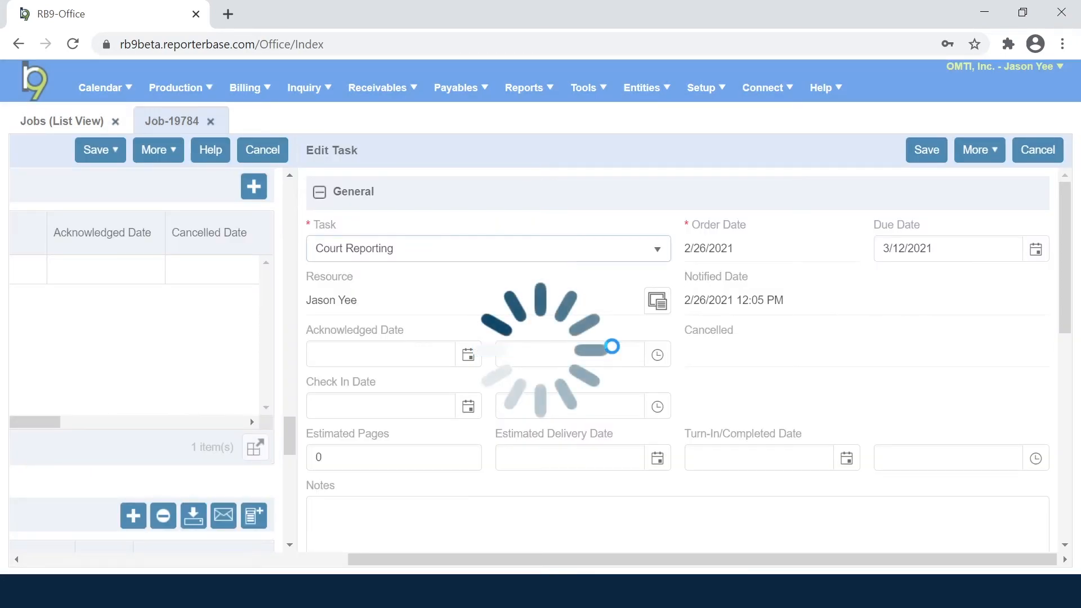
Bring up the additional actions available for the notified Court Reporting task.
click(978, 163)
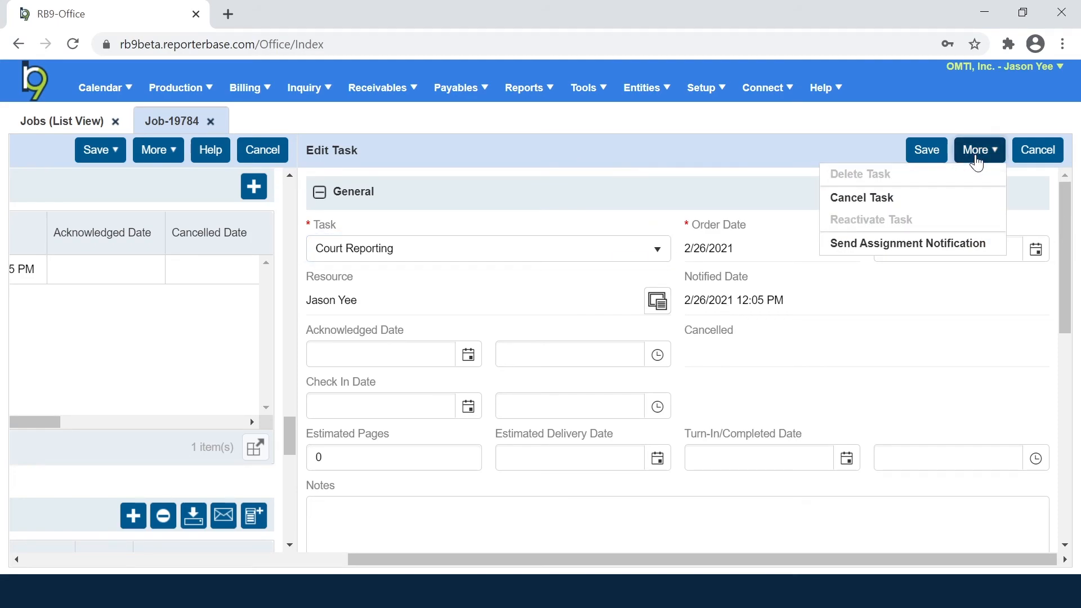